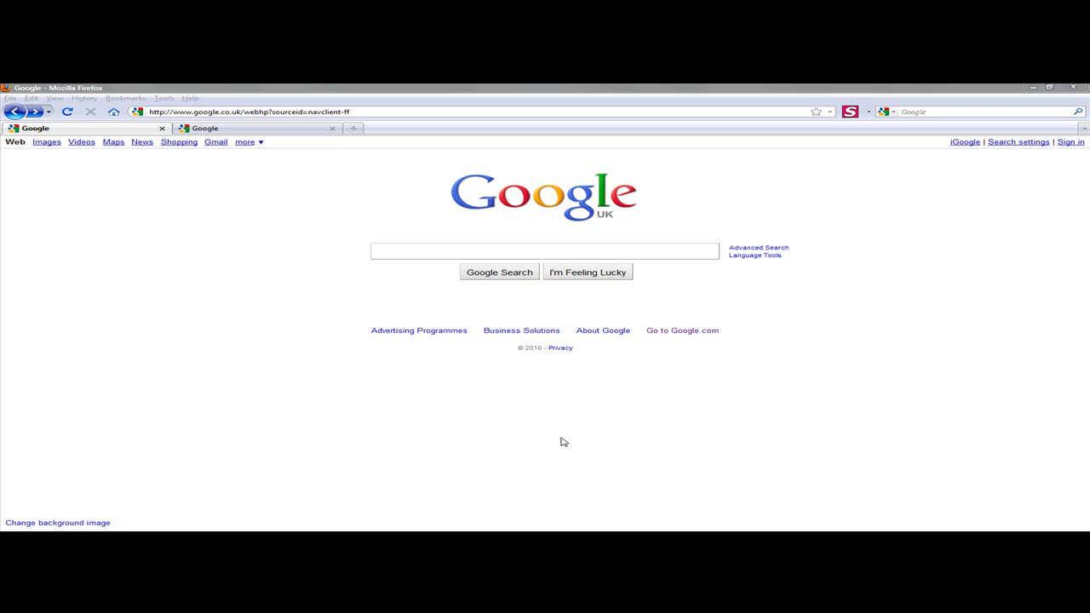
Step: Search Google for "google keyword tool" and open the first Keyword Tool result
left_click(411, 254)
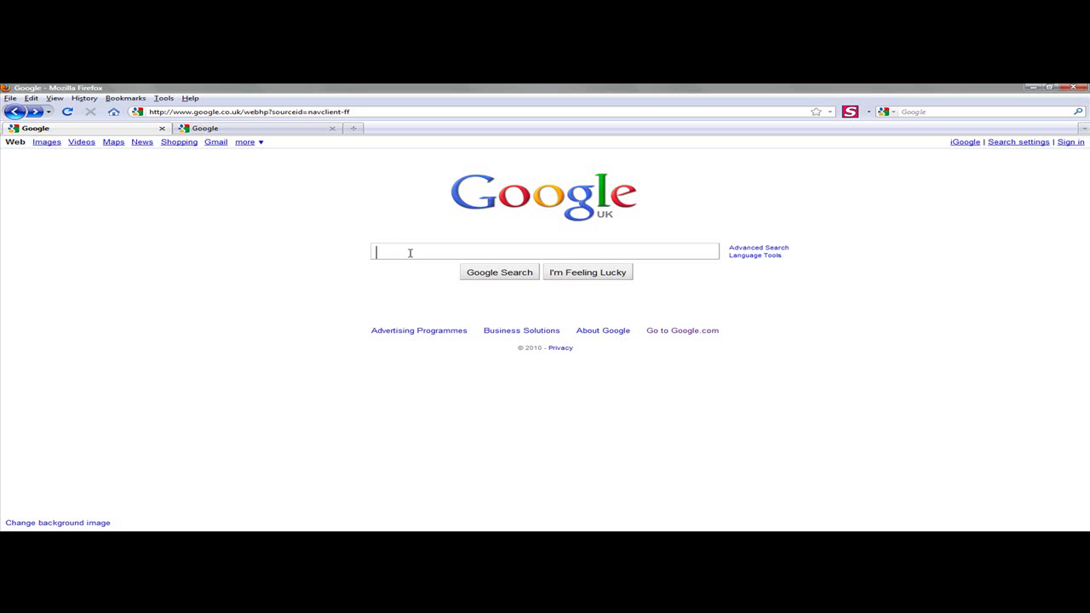
type("googl")
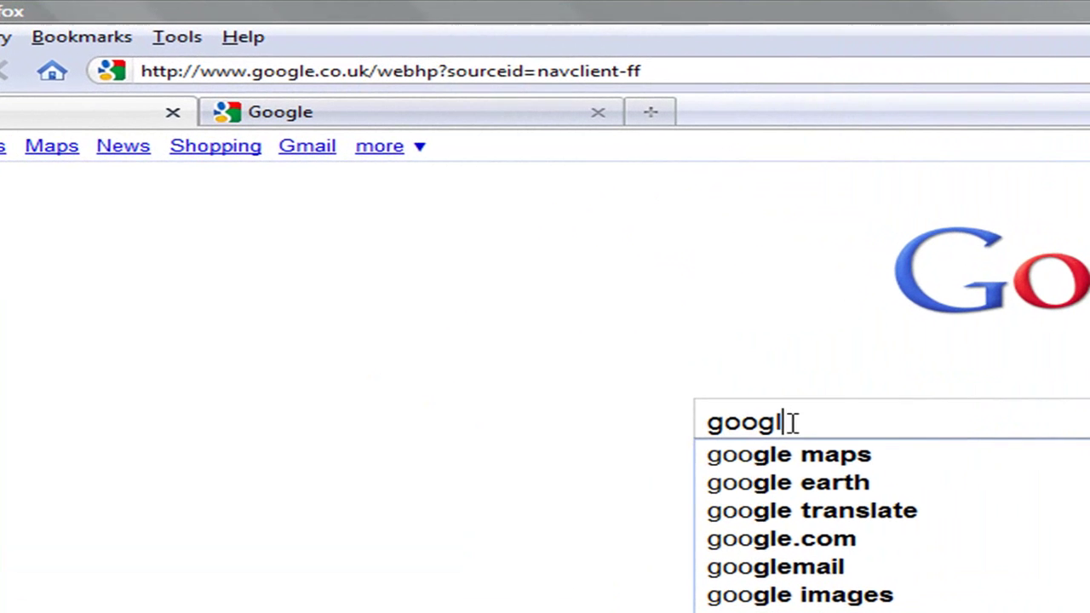
type("e keyword tool")
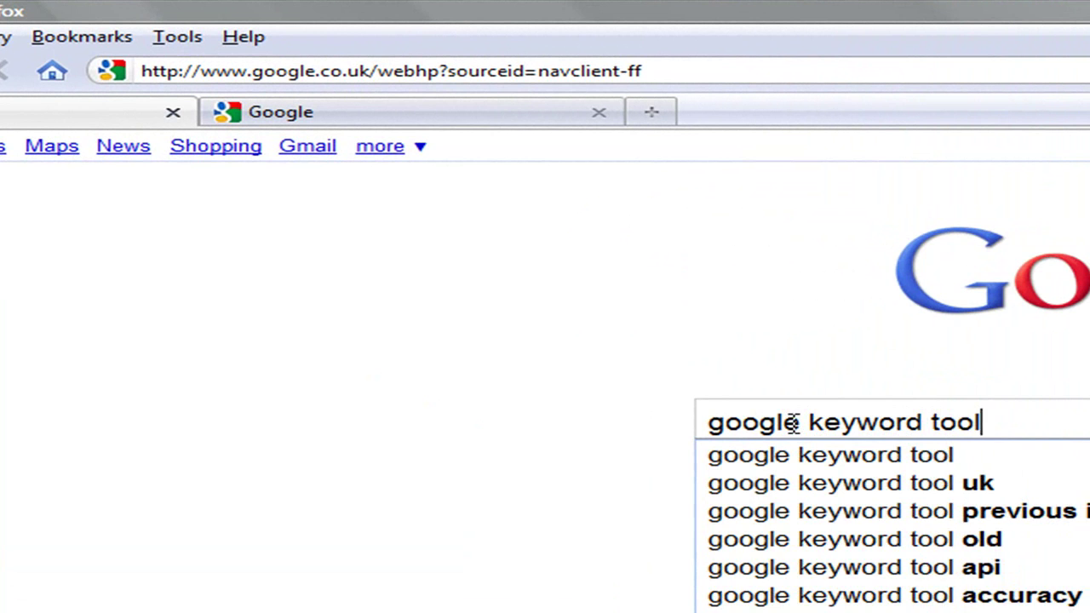
key("Return")
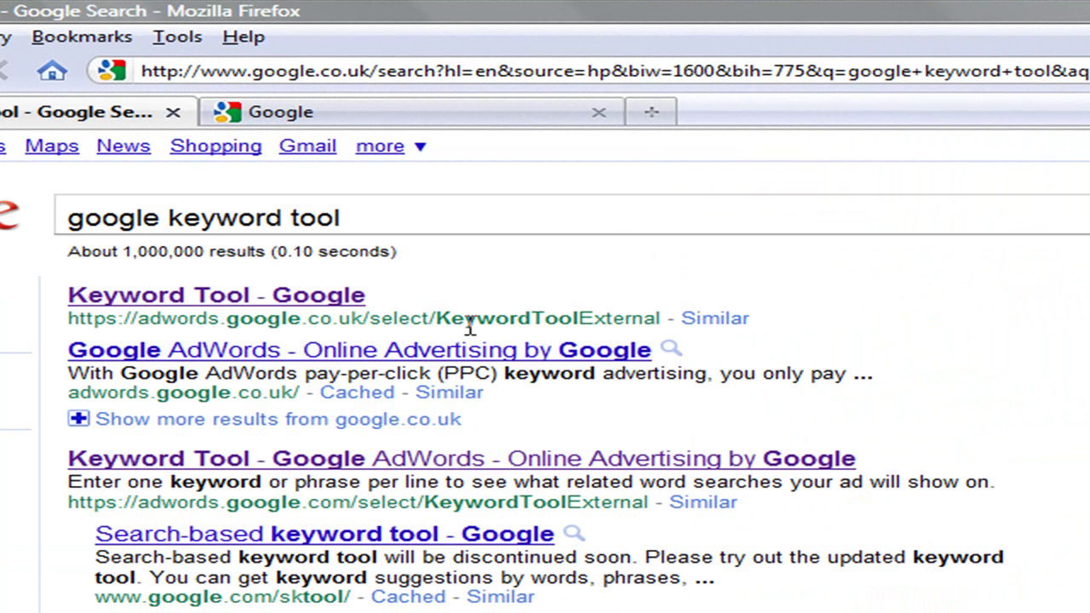
left_click(224, 296)
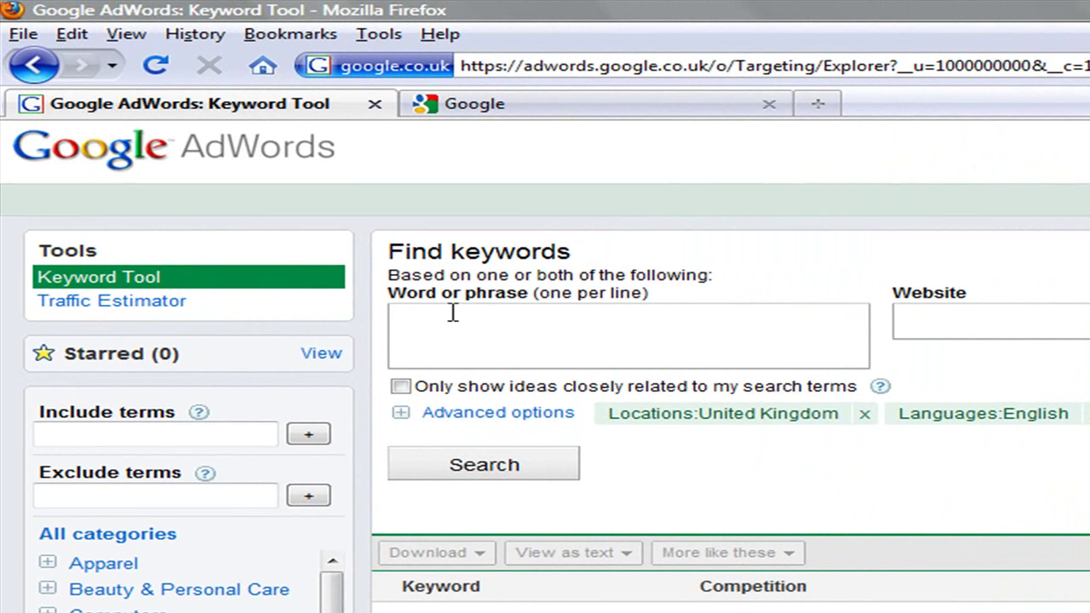
Step: Enter "italian restaurant" and "covent garden restaurant" on separate lines as the words or phrases for finding keywords
type("lian restauran")
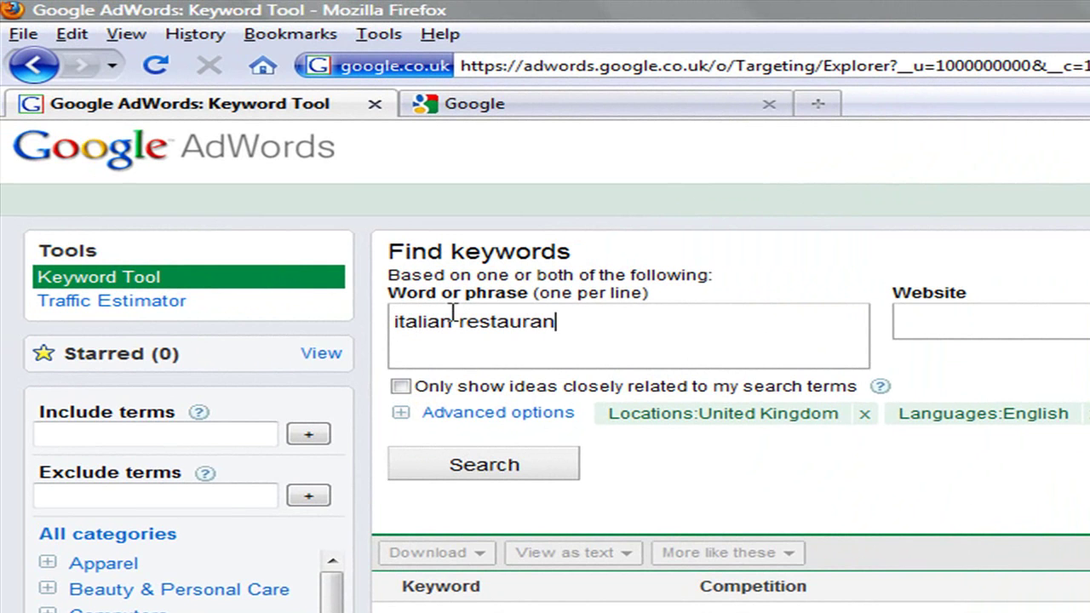
type("t covent garden ")
type("res")
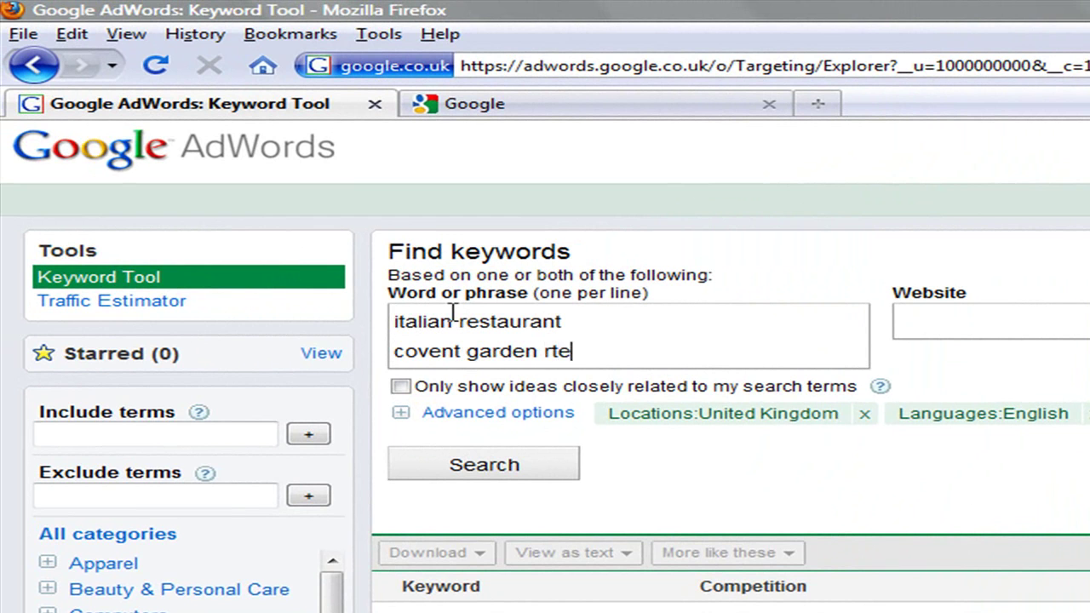
type("taurant")
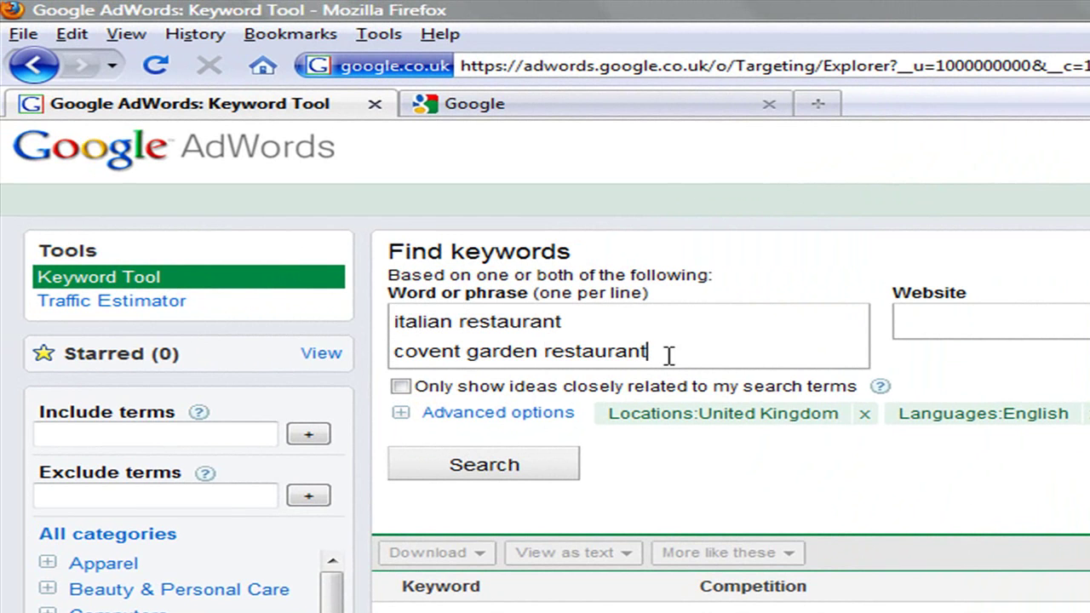
Step: Duplicate the two phrases below the originals and make the copies plural: "italian restaurants" and "covent garden restaurants"
left_click_drag(670, 354, 329, 323)
right_click(445, 323)
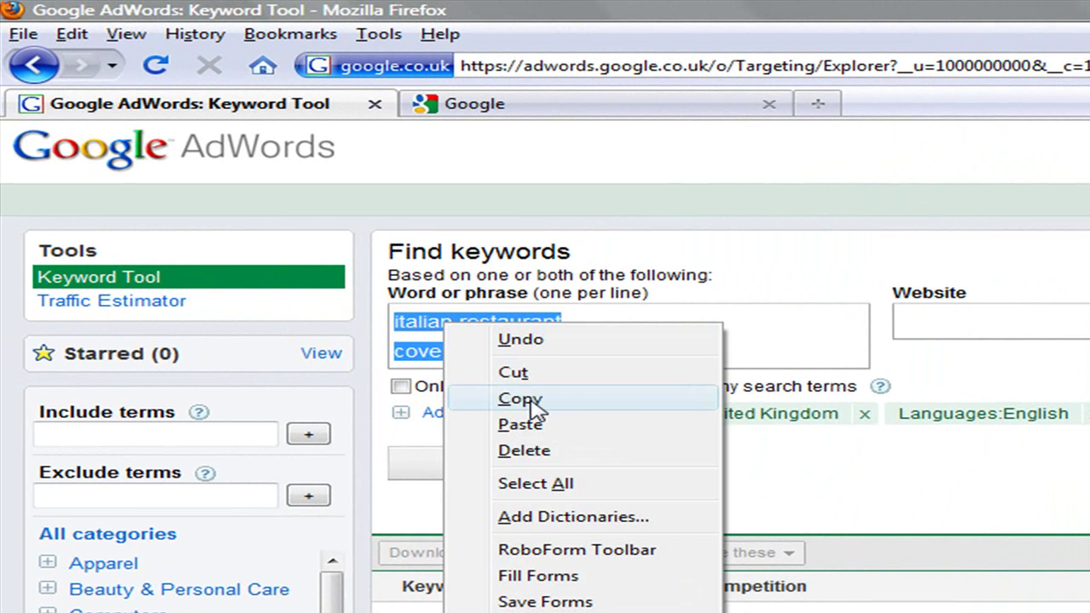
left_click(519, 399)
left_click(672, 345)
key("Return")
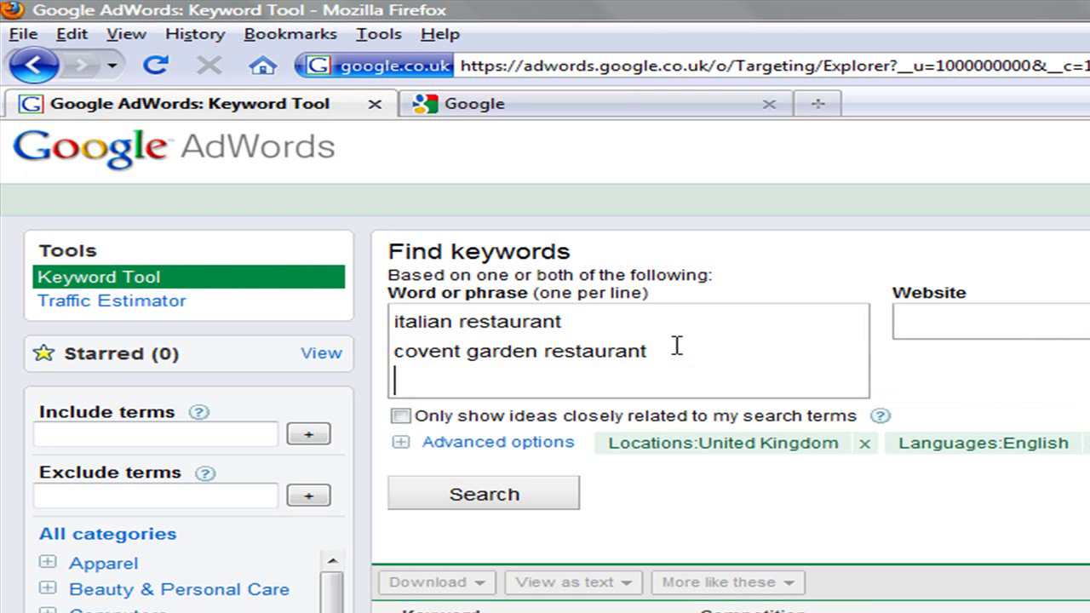
key("ctrl+v")
left_click(605, 381)
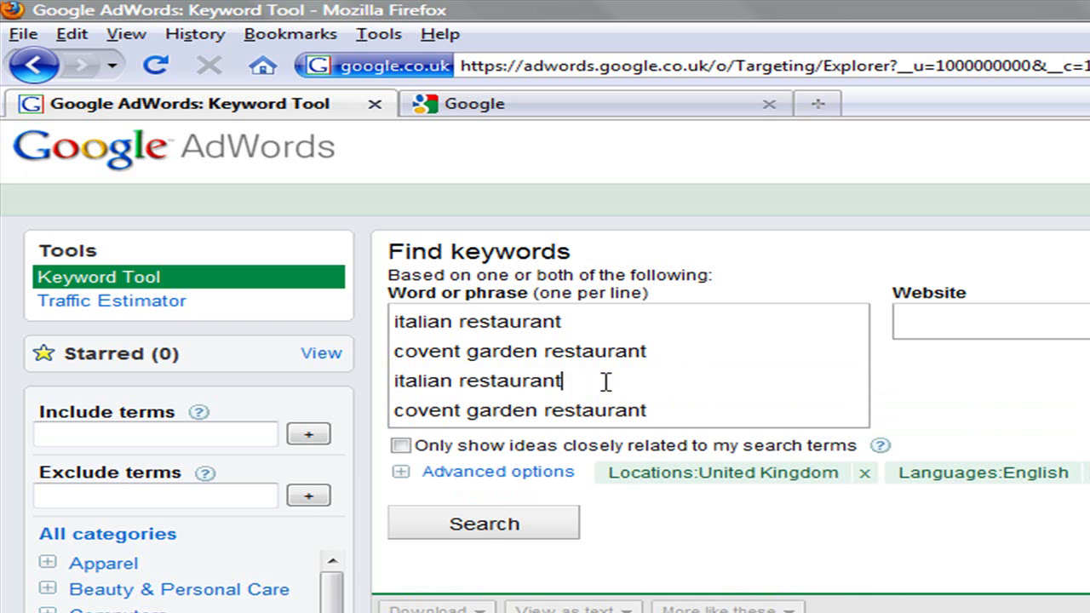
type("s")
left_click(703, 406)
type("s")
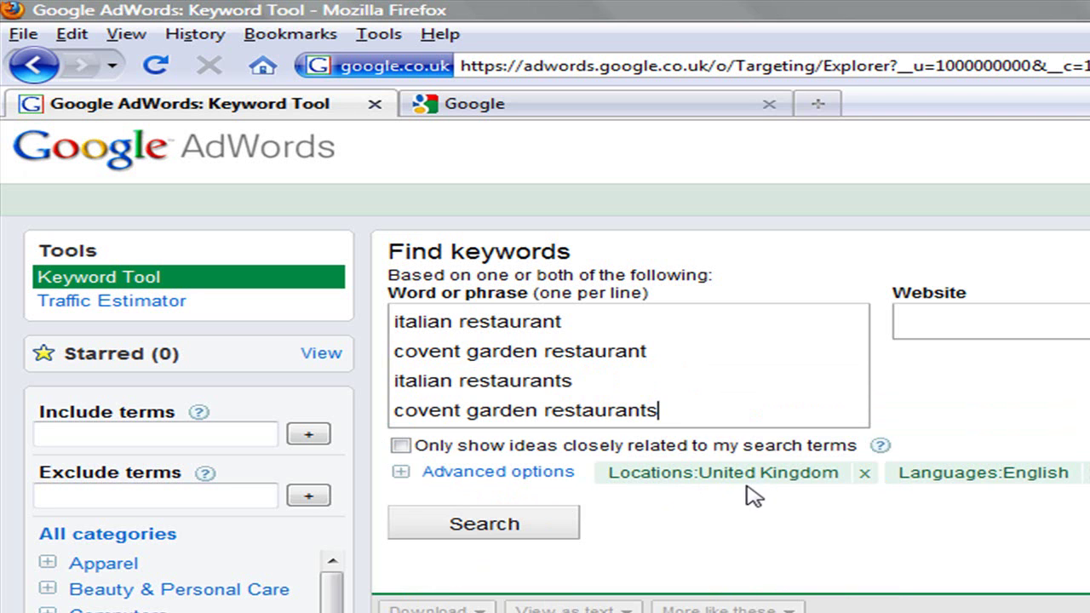
Step: Limit the results to ideas closely related to the search terms and run the keyword search
left_click(401, 447)
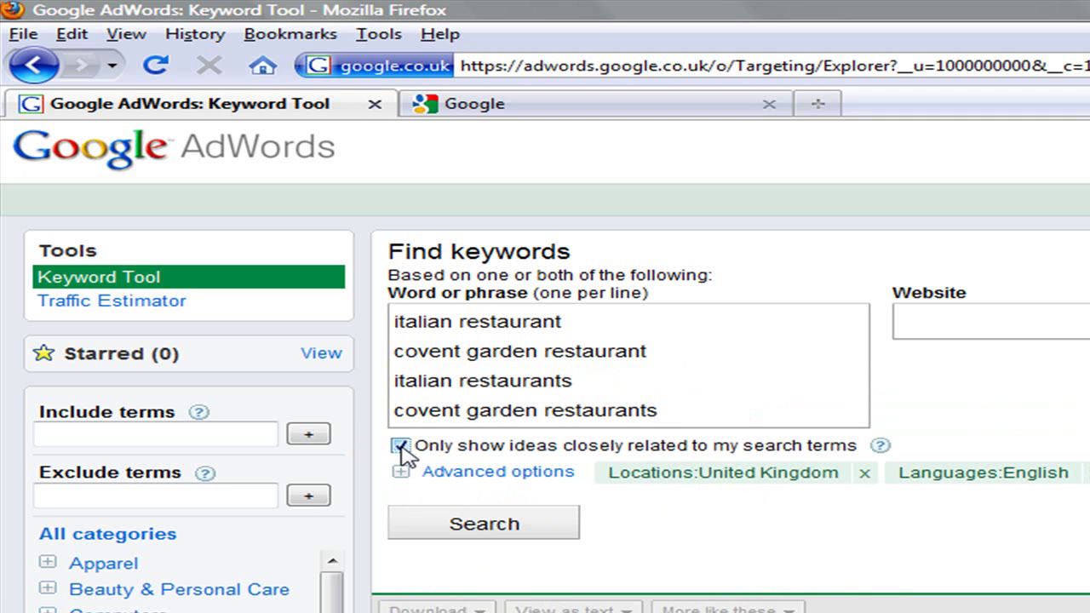
left_click(947, 448)
left_click(493, 526)
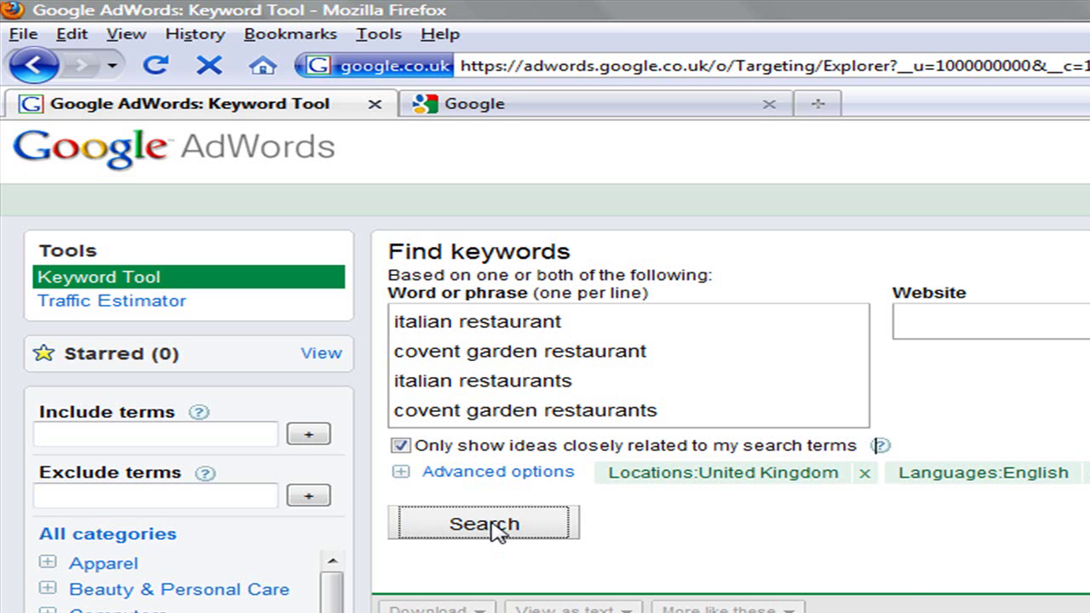
Step: Change the match type from Broad to Exact and sort the keyword ideas by local monthly searches, highest first
scroll(914, 516, "down", 3)
scroll(903, 520, "down", 3)
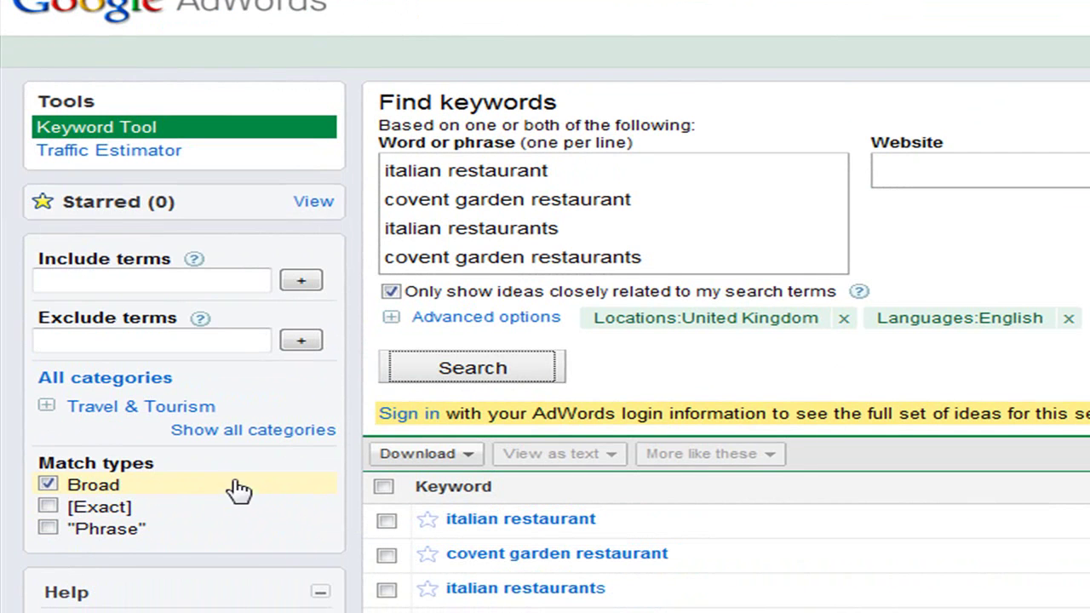
left_click(198, 464)
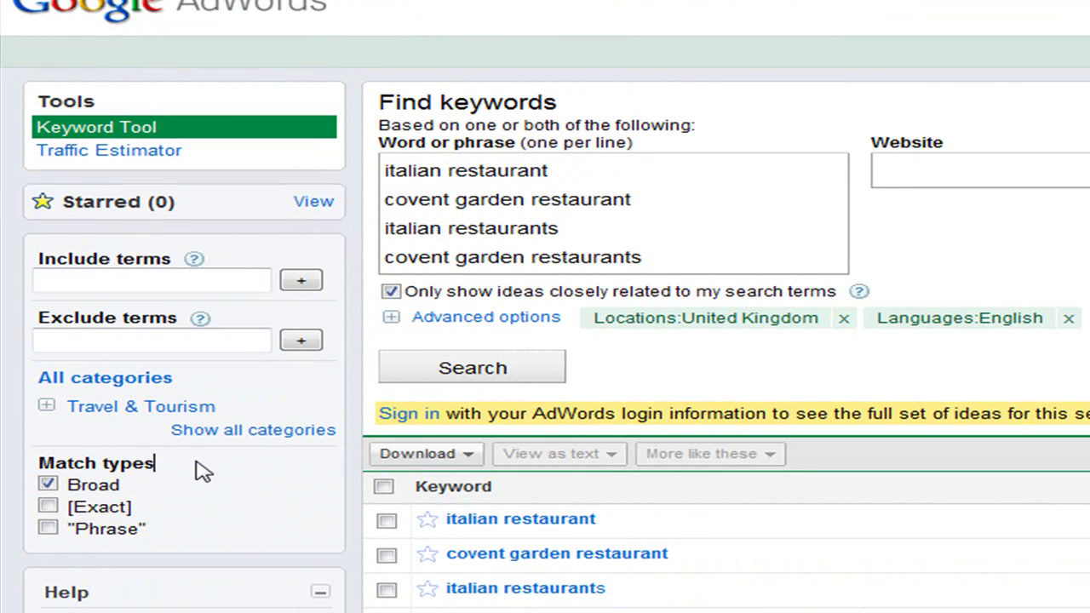
left_click(51, 484)
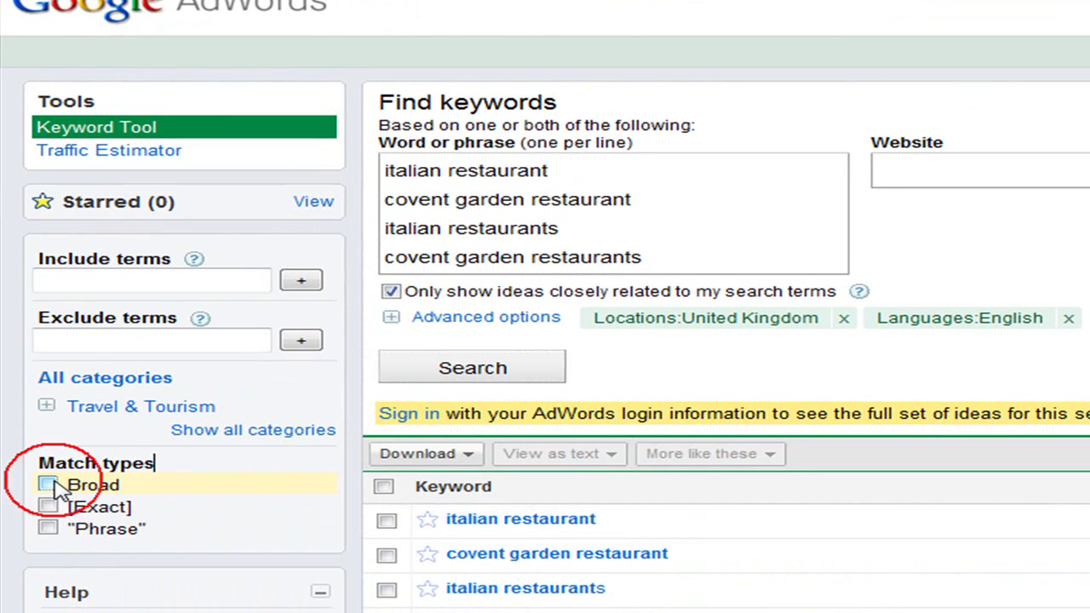
left_click(49, 507)
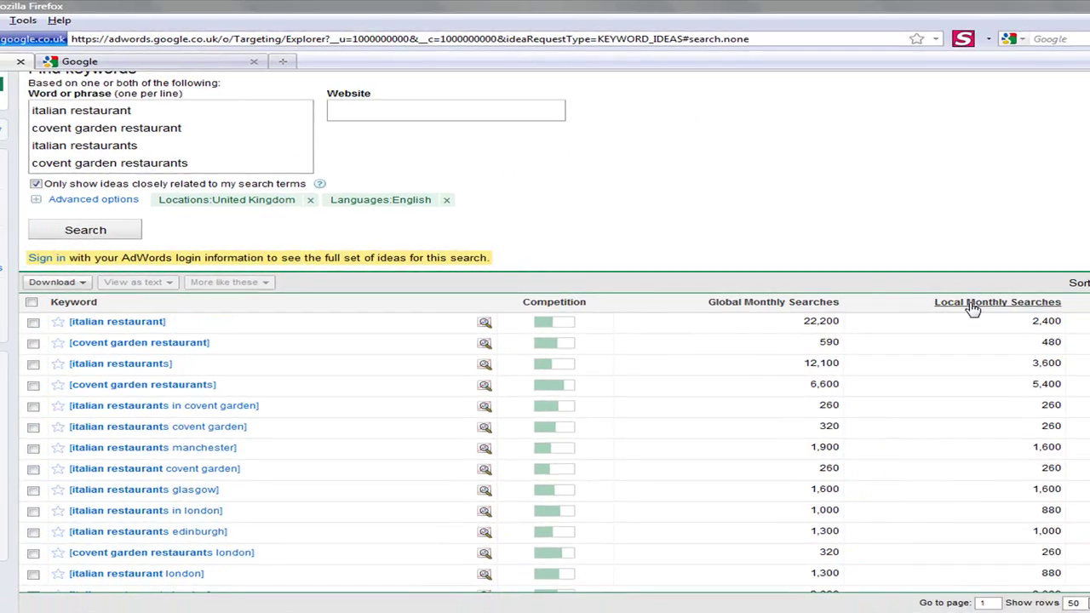
left_click(1003, 258)
left_click(1005, 304)
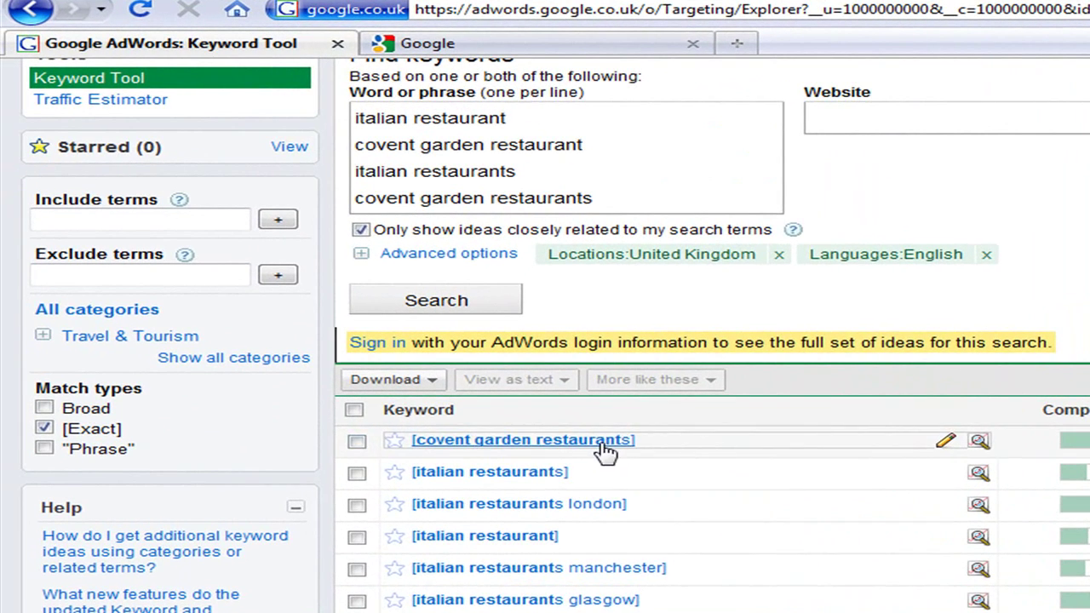
Step: Select the keywords "covent garden restaurants", "italian restaurants london", "italian restaurants in london" and "italian restaurants in covent garden"
left_click(357, 442)
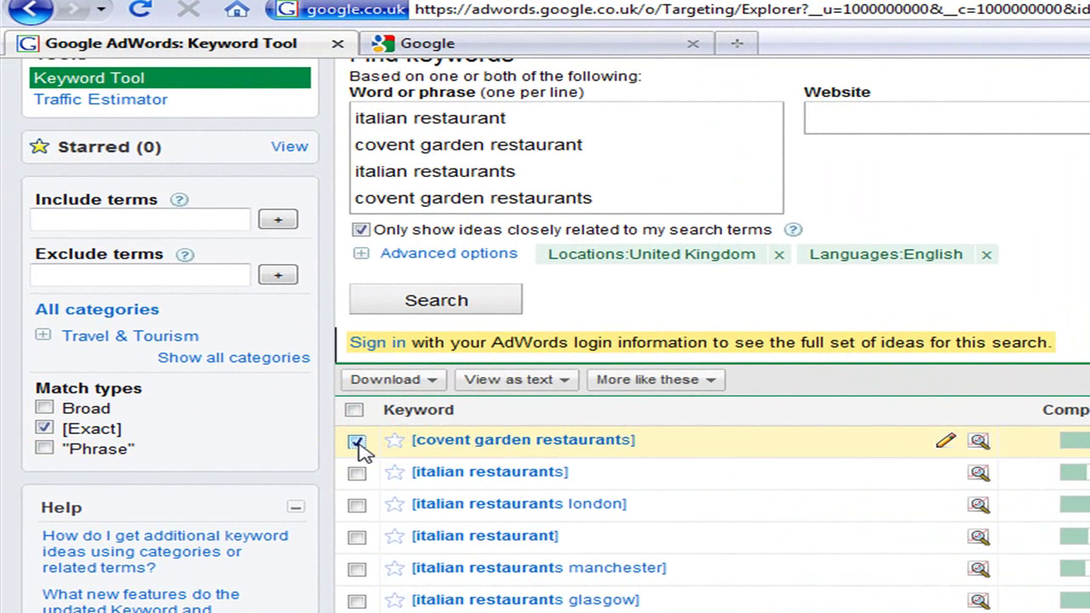
scroll(365, 477, "down", 3)
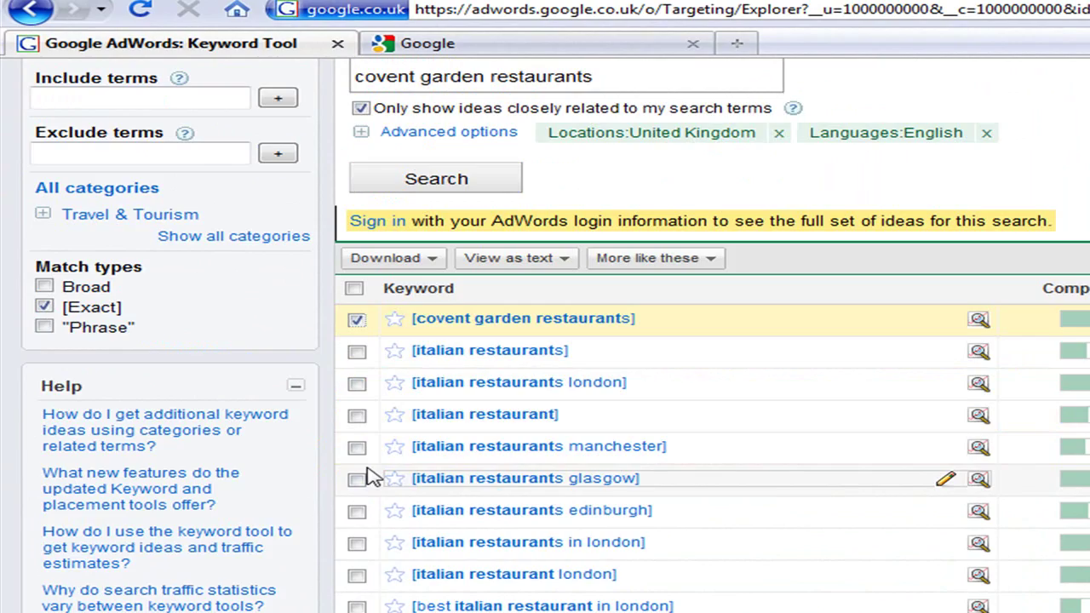
left_click(357, 384)
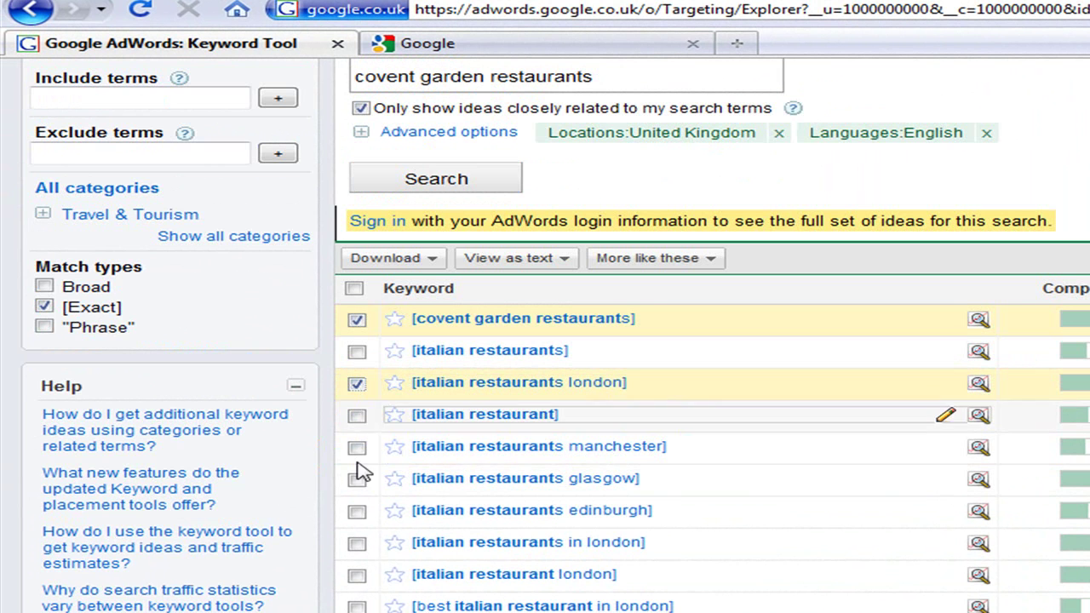
left_click(358, 543)
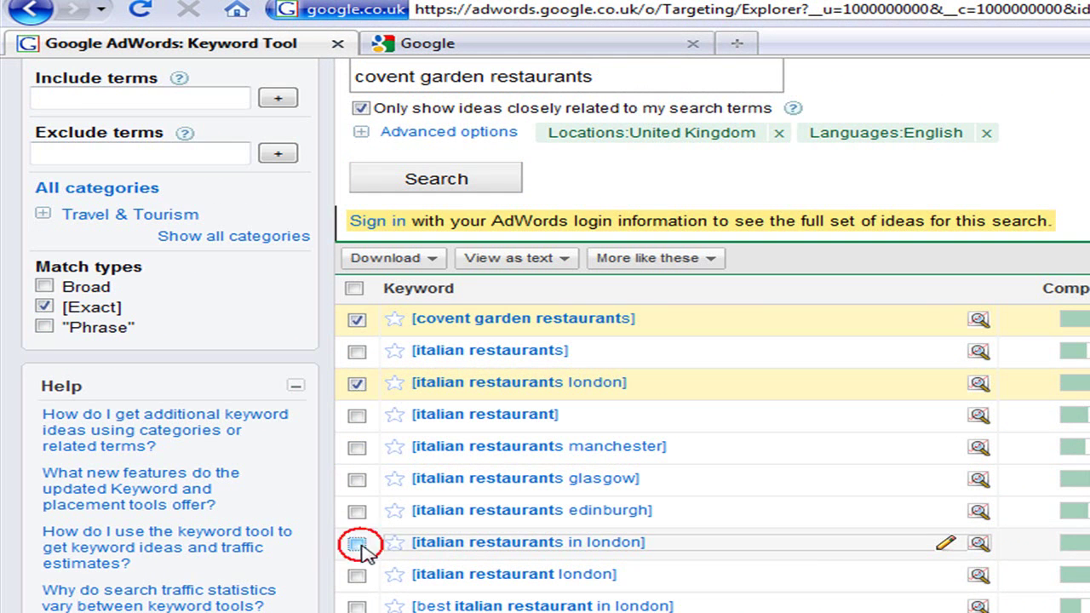
scroll(375, 464, "down", 15)
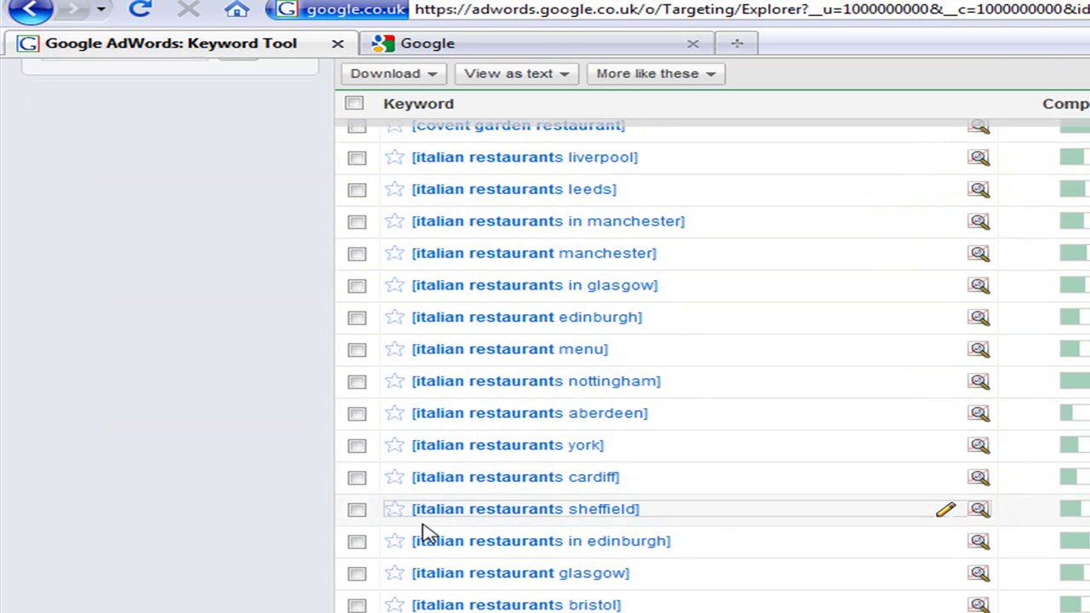
scroll(429, 534, "down", 8)
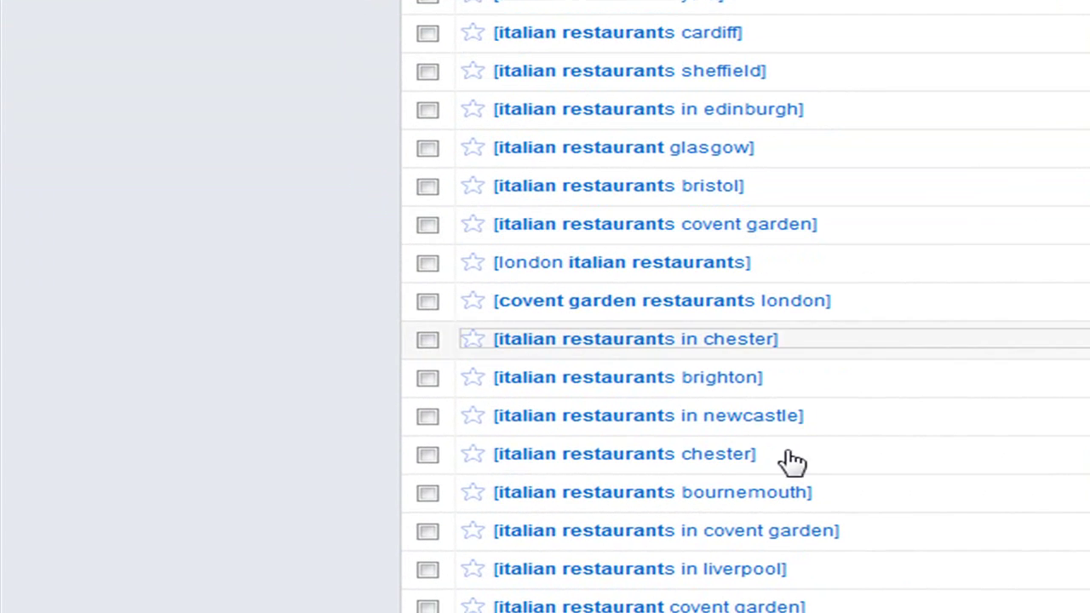
left_click(430, 532)
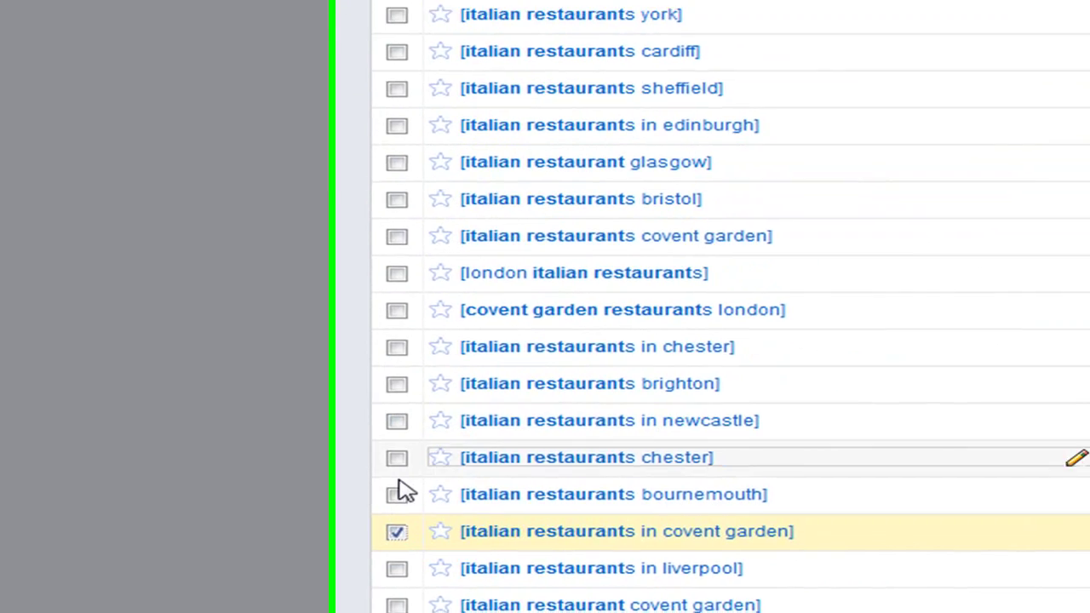
Step: Review the rest of the keyword ideas with their monthly searches and check the download options for the selected keywords
scroll(773, 372, "down", 3)
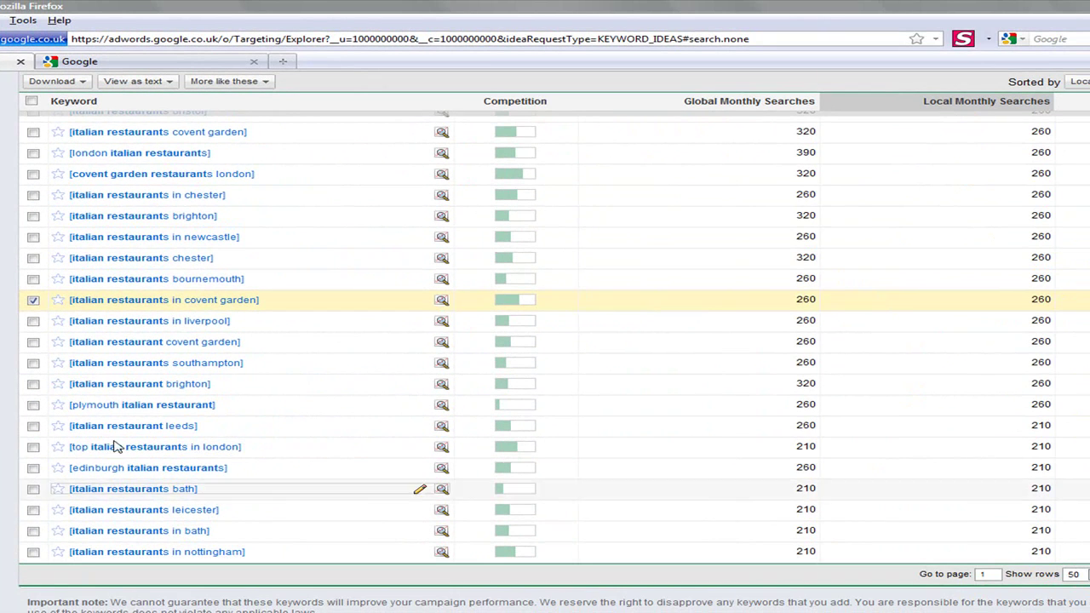
scroll(139, 391, "up", 3)
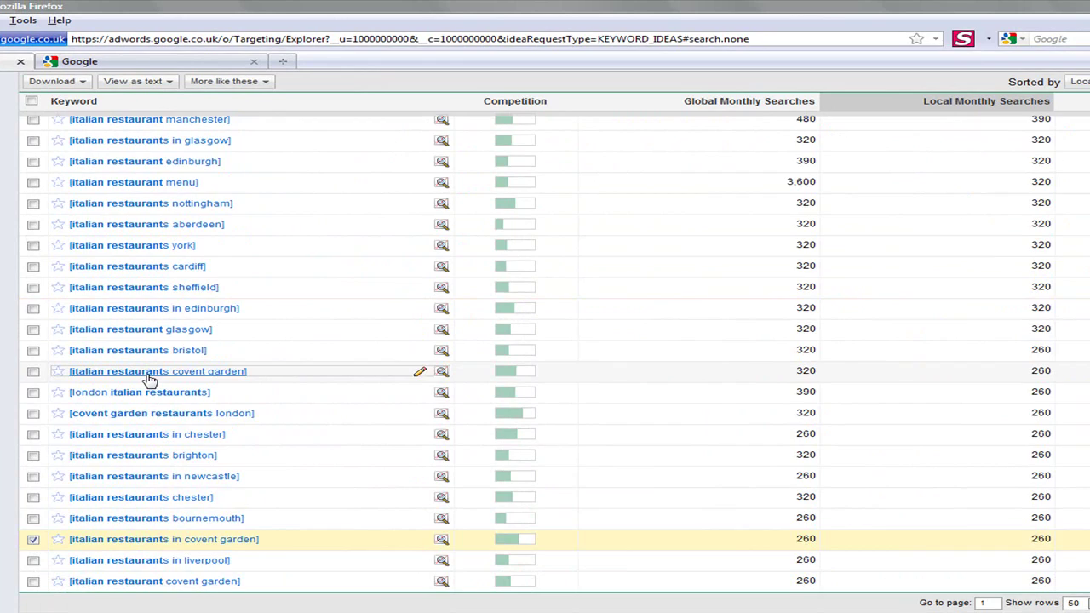
scroll(128, 409, "up", 2)
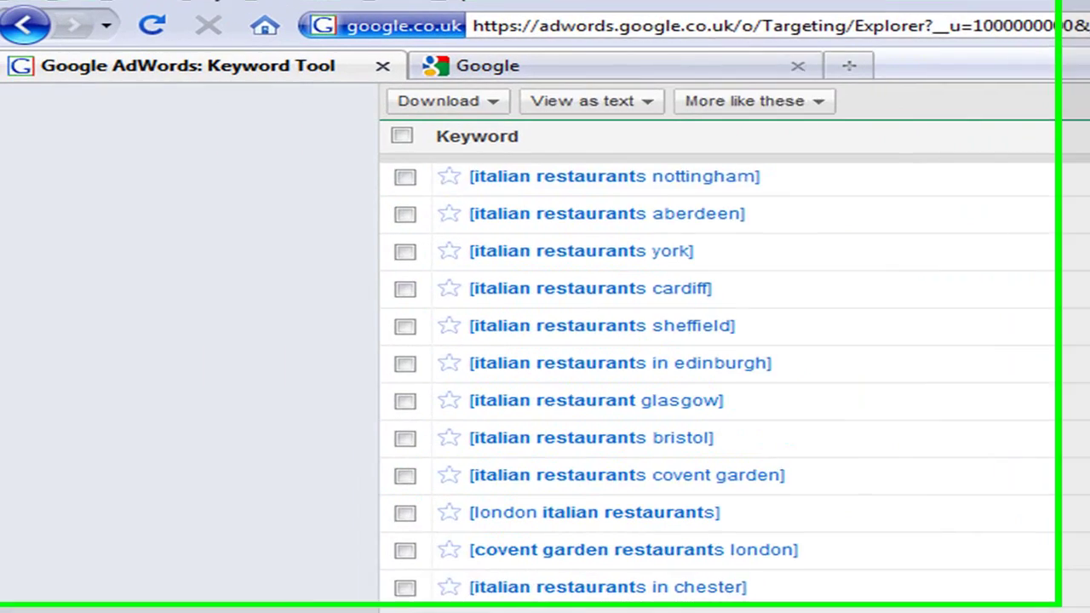
scroll(523, 511, "up", 10)
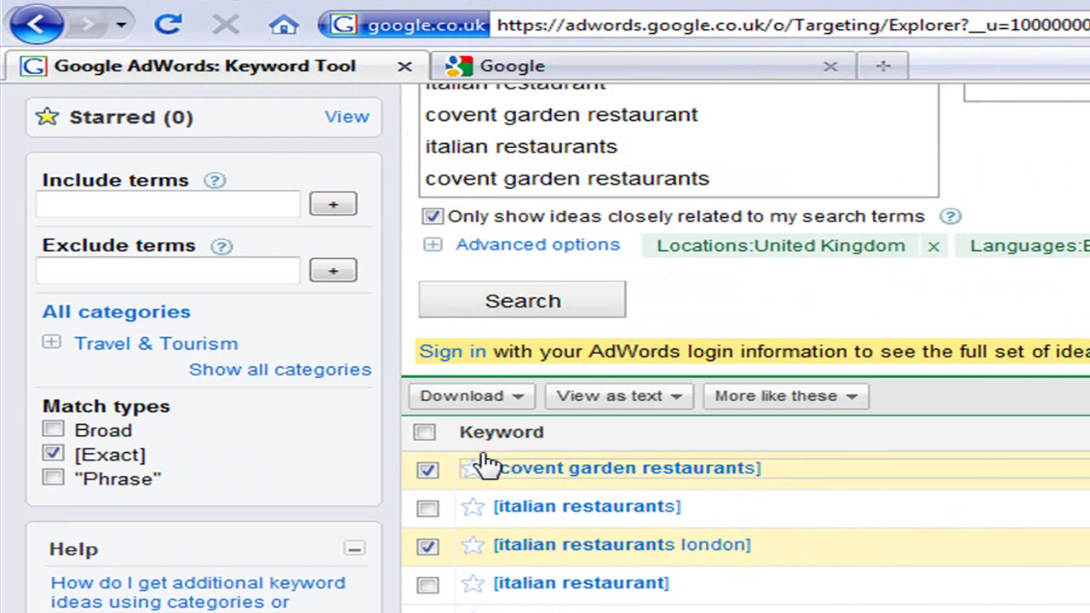
left_click(516, 398)
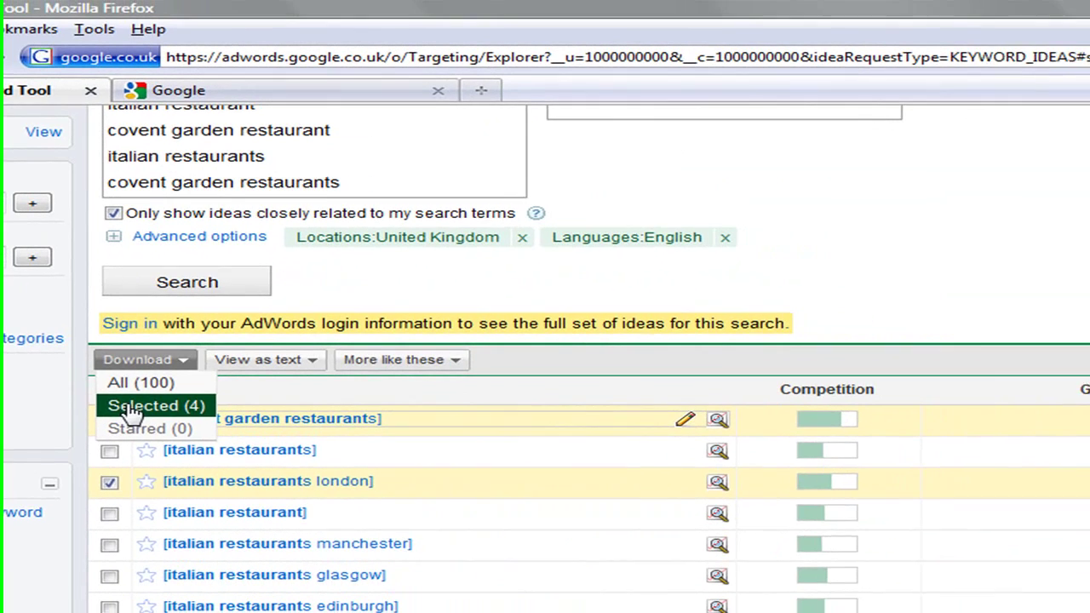
left_click(1008, 252)
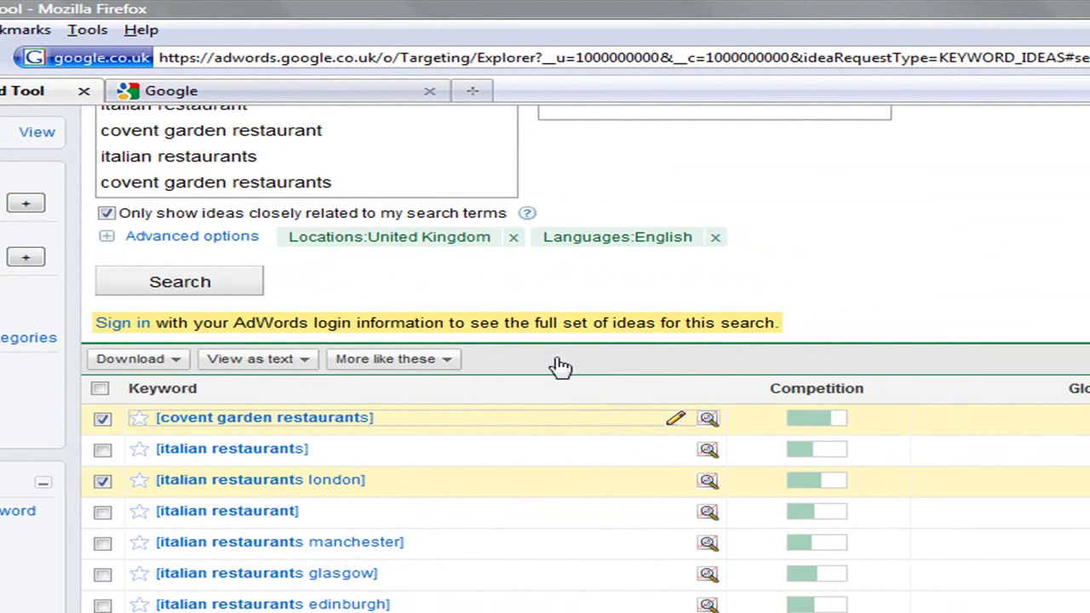
scroll(279, 433, "down", 3)
scroll(273, 433, "down", 4)
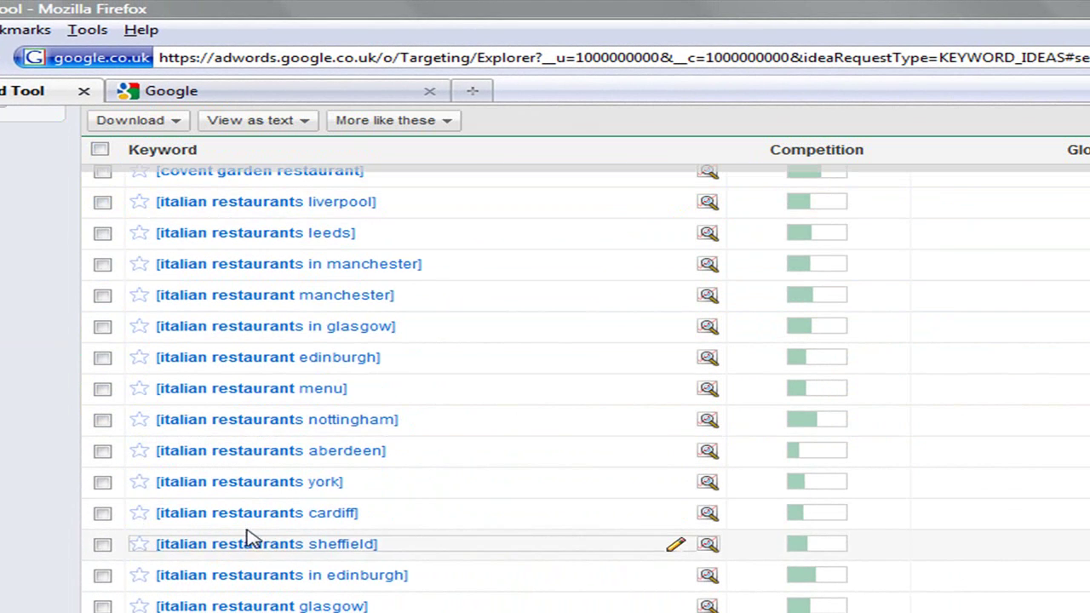
scroll(260, 545, "up", 5)
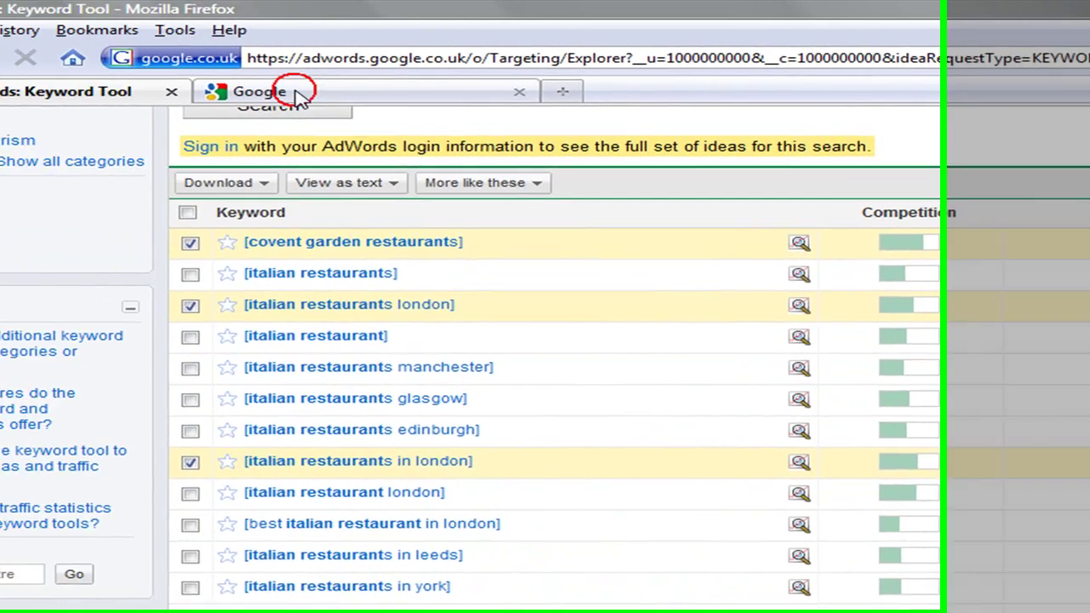
Step: Switch to the open Google page and search for the quoted phrase "italian restaurants in covent garden"
left_click(212, 94)
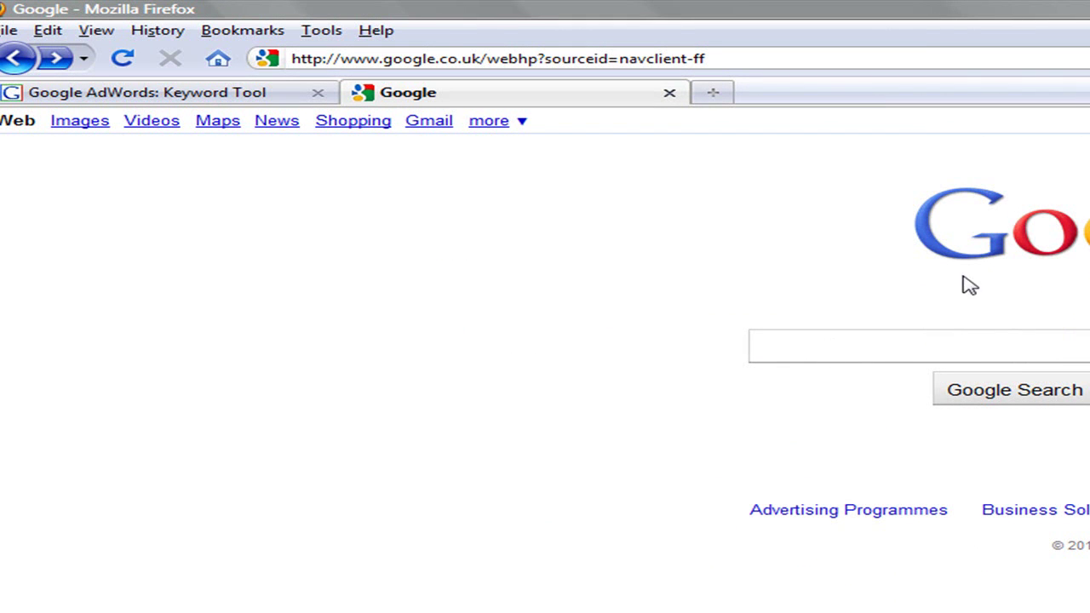
left_click(820, 345)
type("\"italian re")
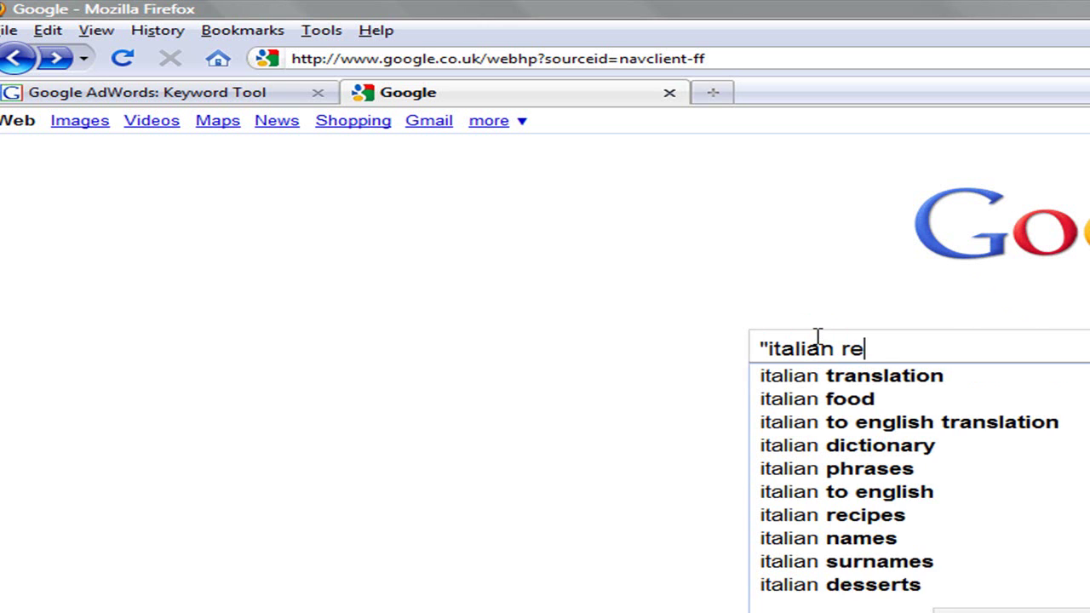
type("stauirants")
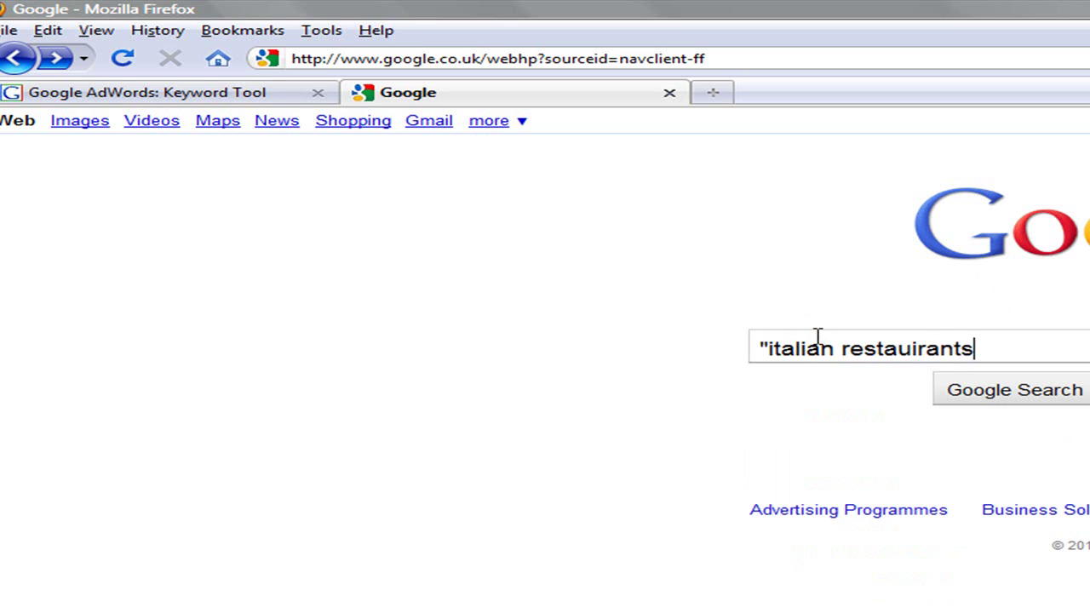
type(" in ")
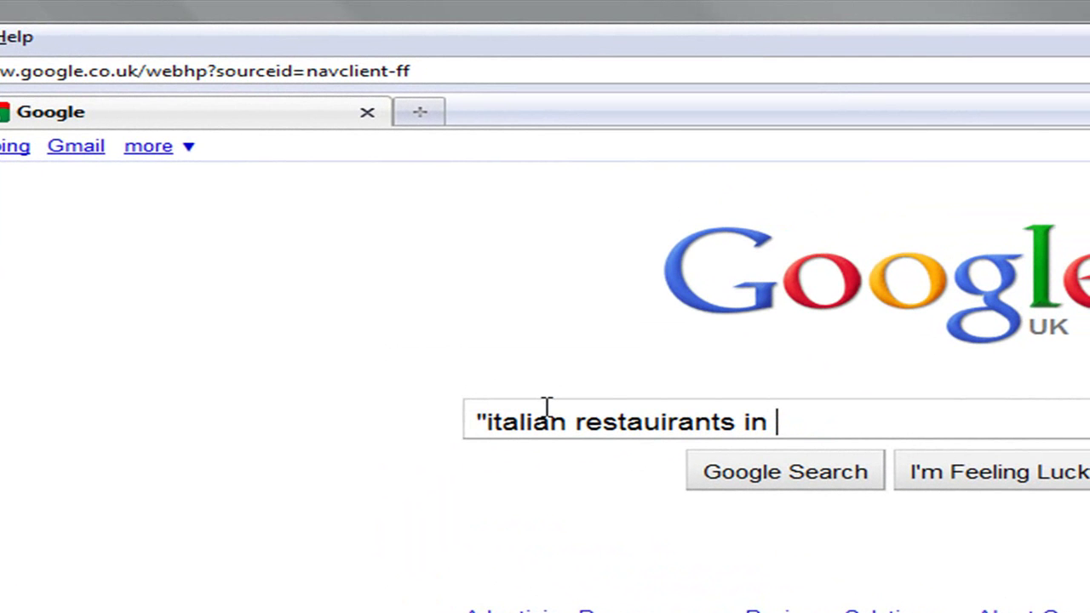
type("covent garden")
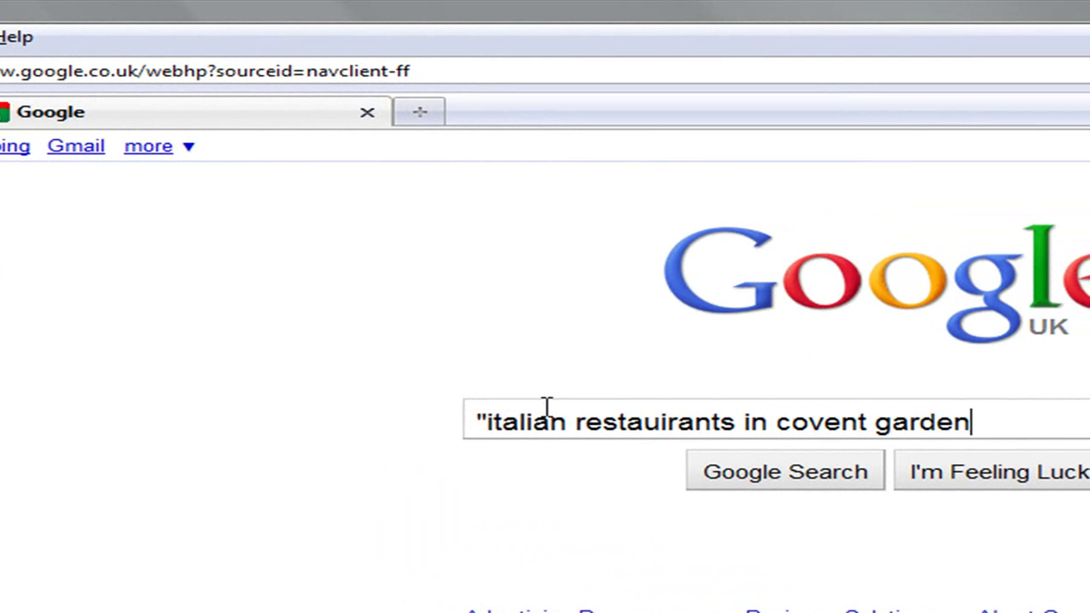
left_click(667, 422)
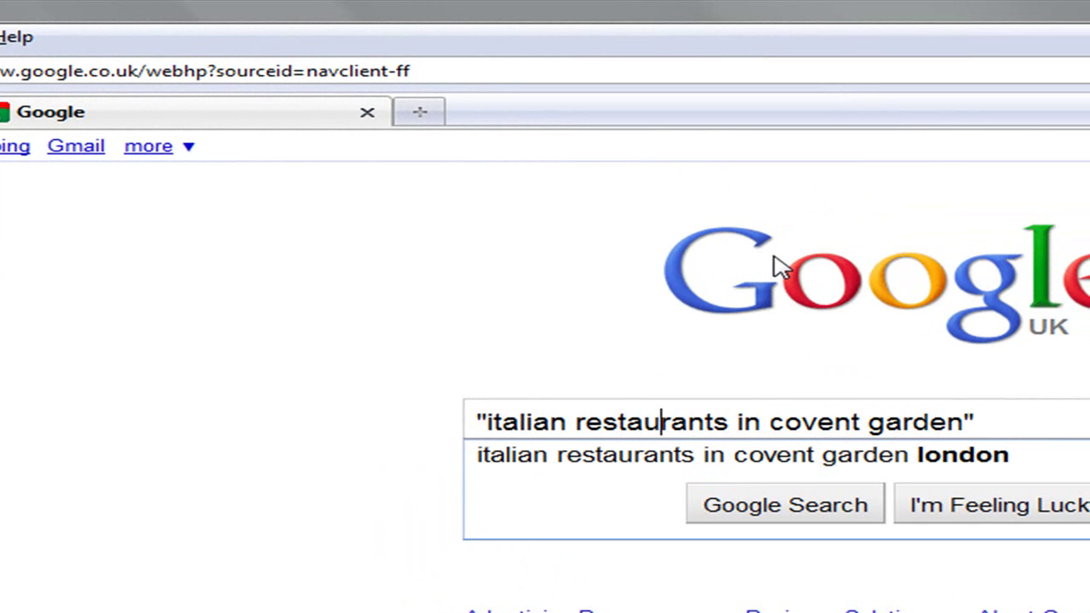
left_click(837, 509)
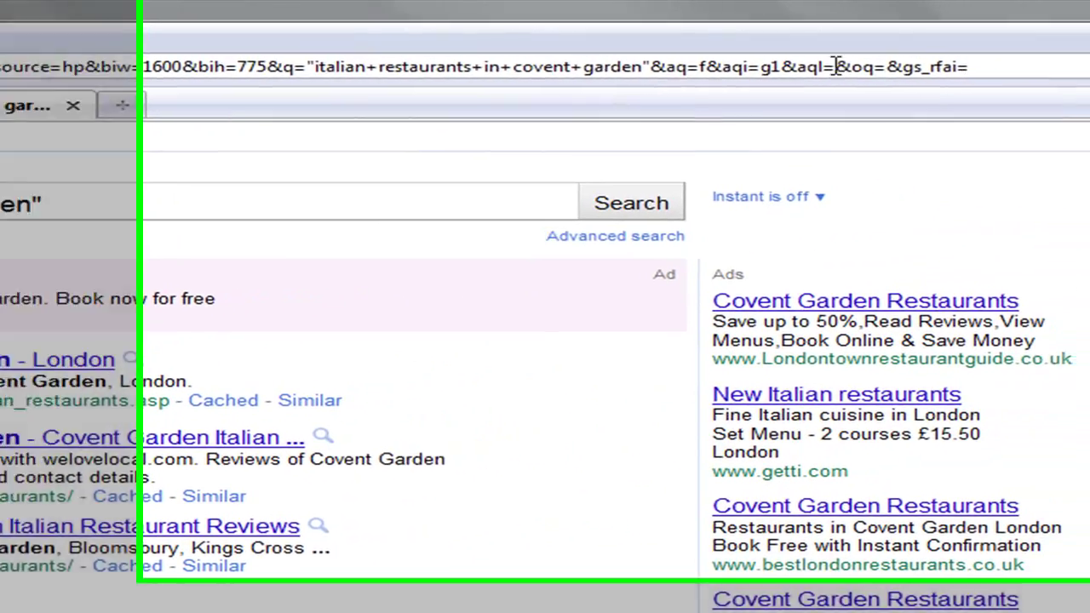
Step: Append "&start=990" to the search results URL, load it and check the end of the last results page
left_click(786, 62)
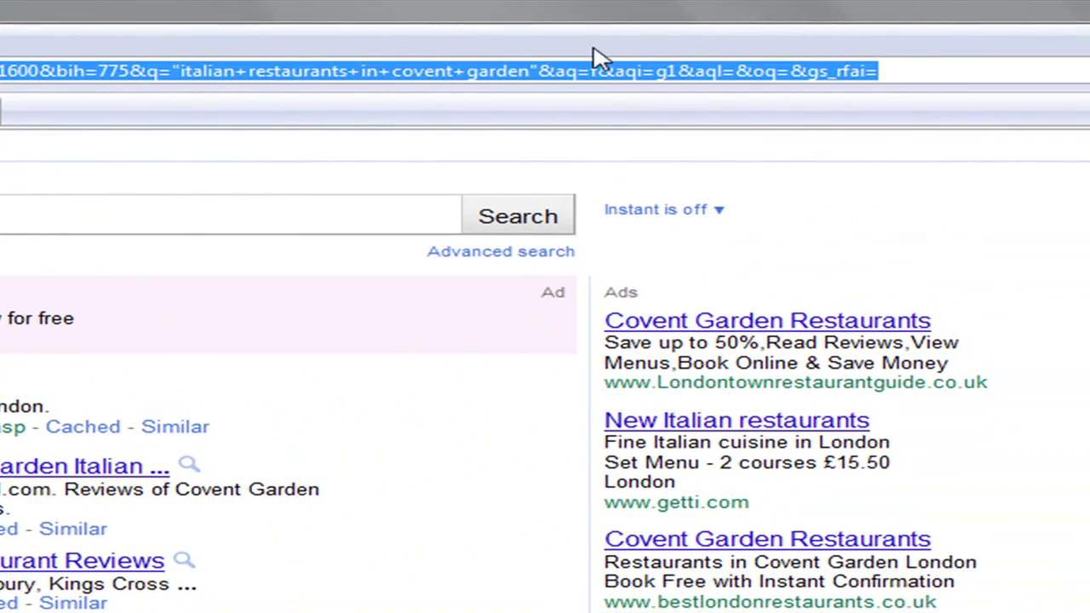
left_click(903, 69)
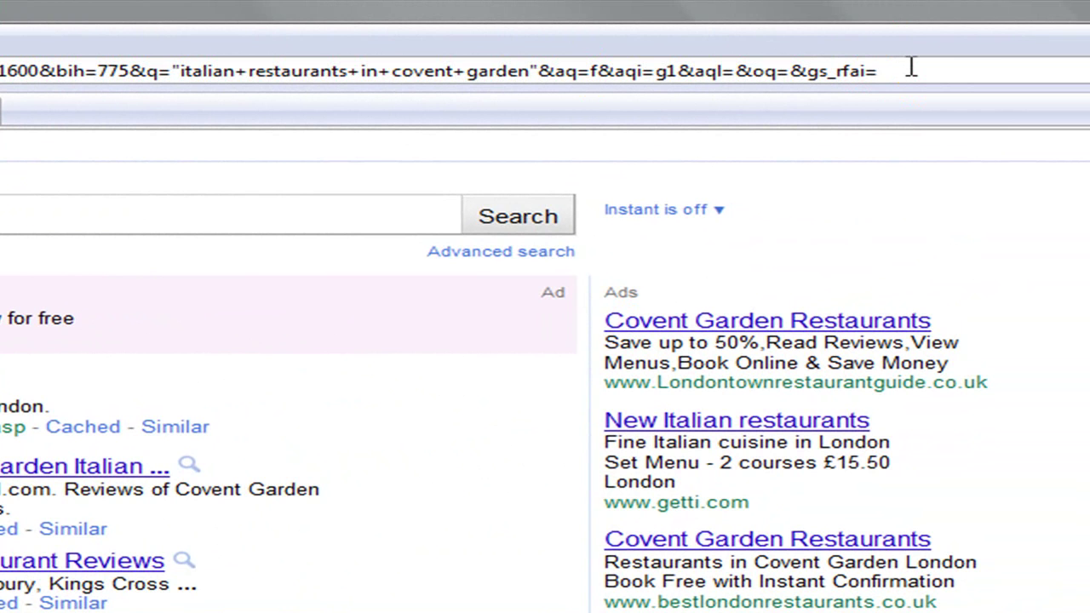
type("&")
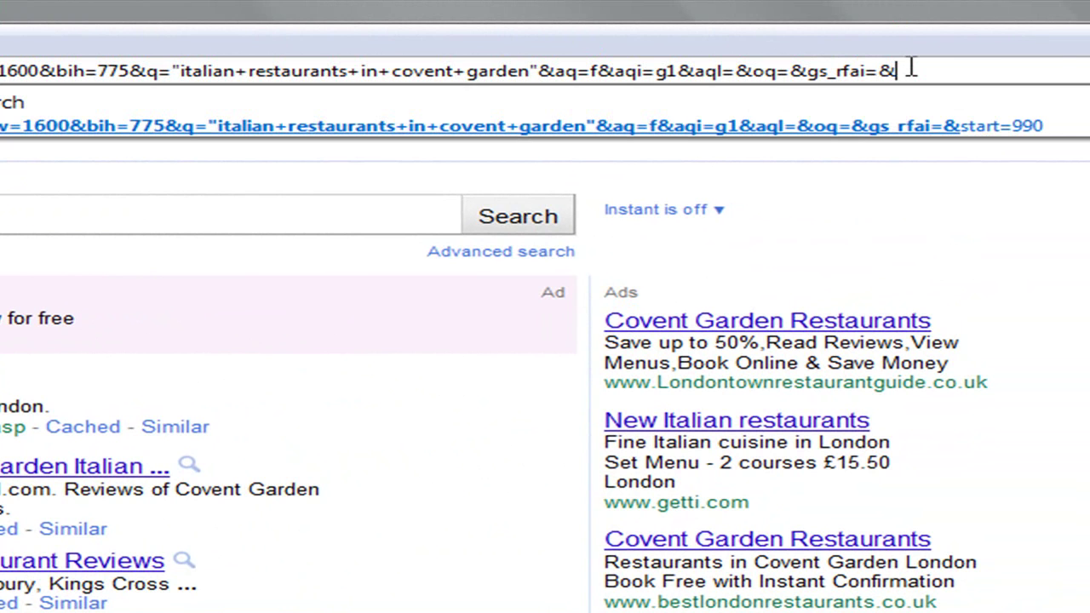
type("start")
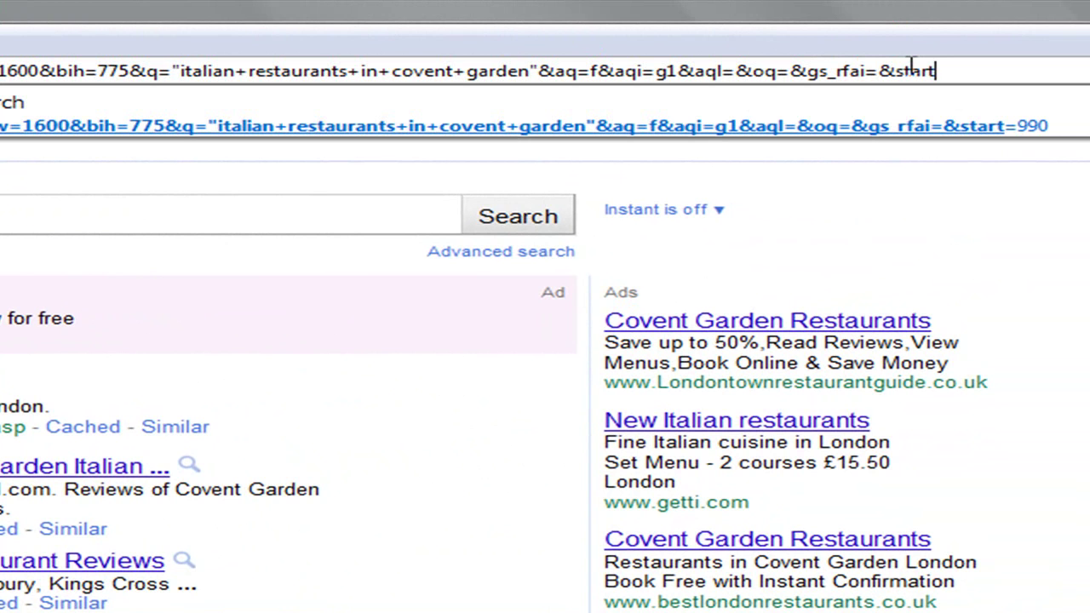
type("=990")
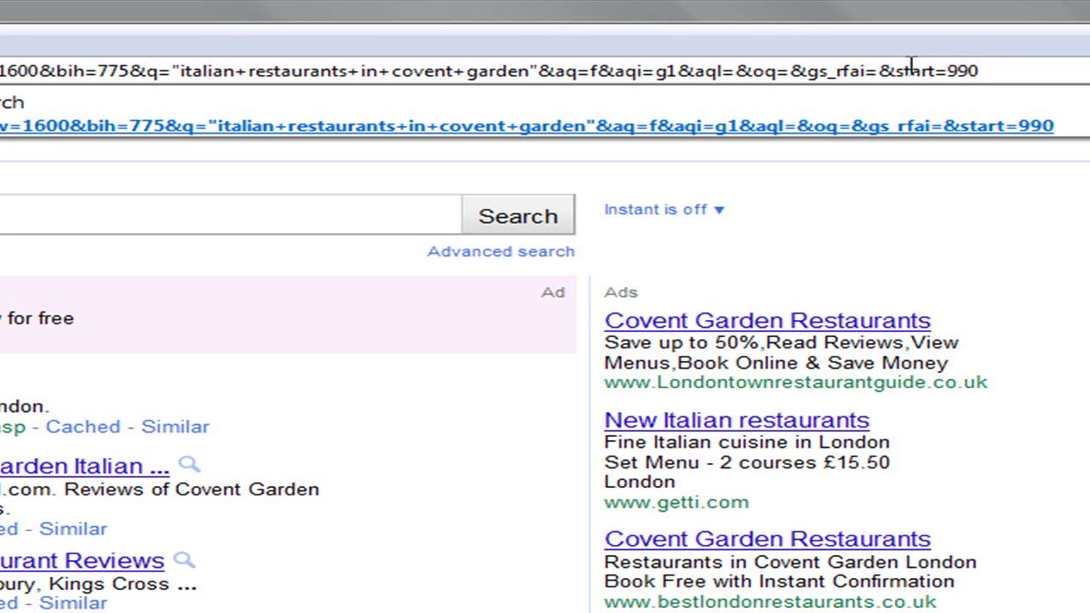
key("Return")
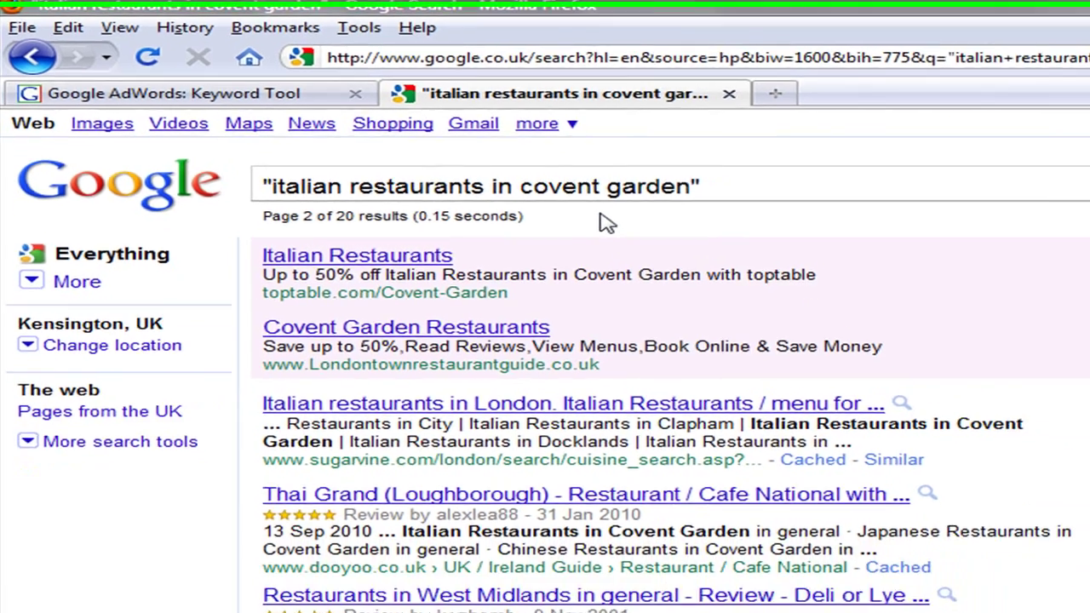
scroll(500, 176, "down", 10)
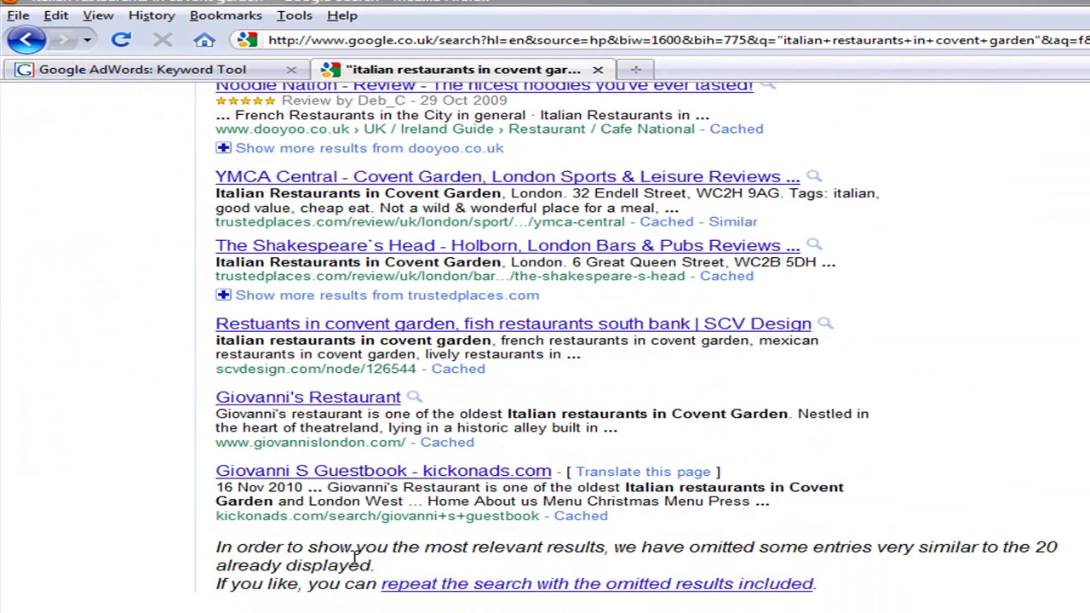